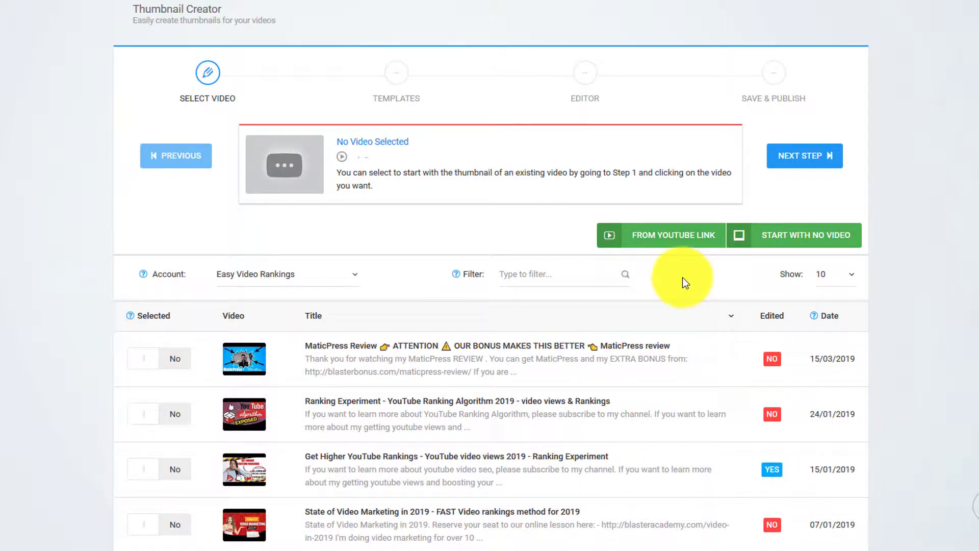
Filter videos by 'hera', preview the funny boxer dog video, and mark it Selected
{"action": "left_click", "coordinate": [603, 365]}
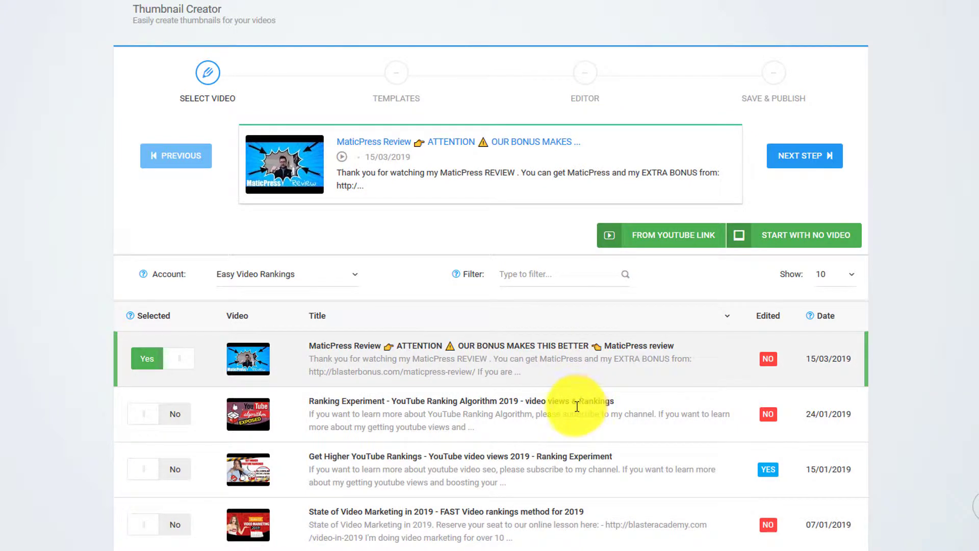
{"action": "left_click", "coordinate": [573, 409]}
{"action": "left_click", "coordinate": [552, 276]}
{"action": "type", "text": "hera"}
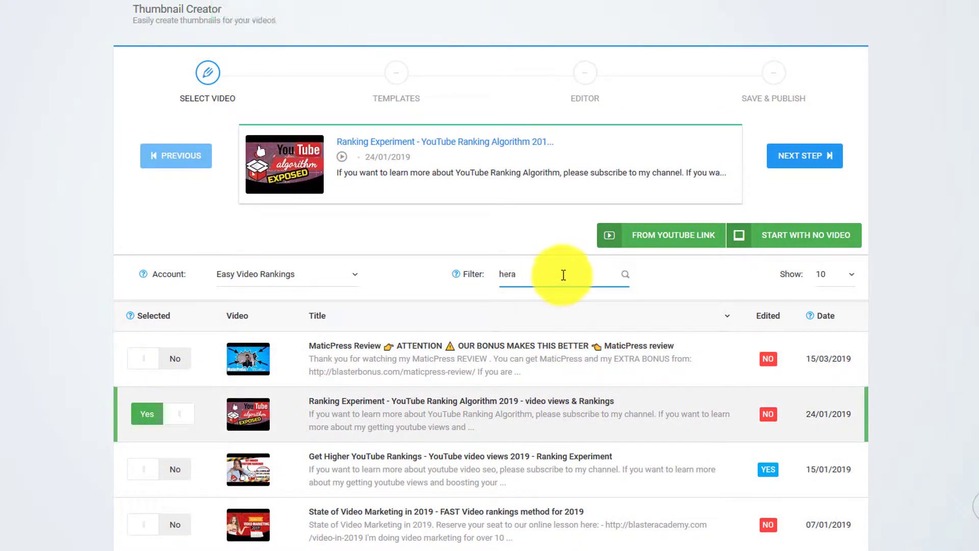
{"action": "left_click", "coordinate": [276, 365]}
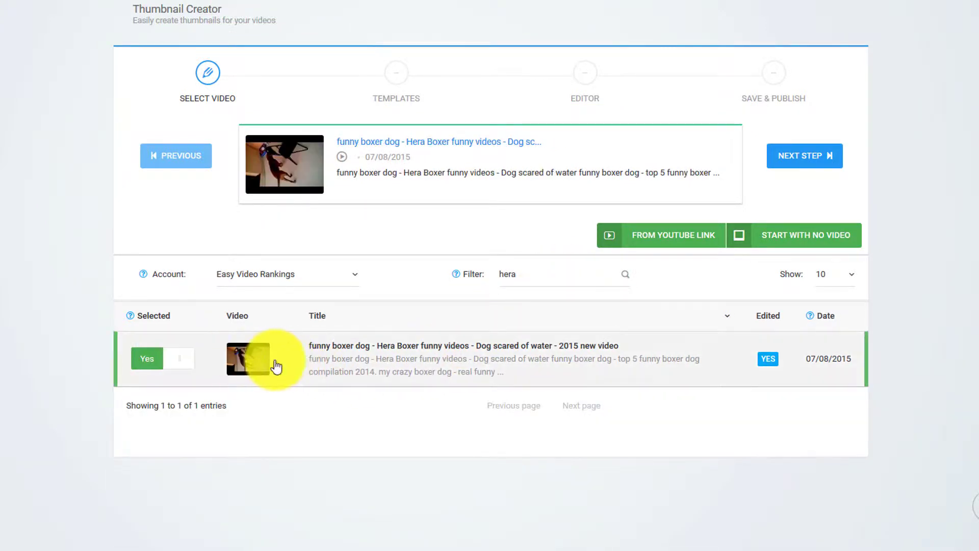
{"action": "left_click", "coordinate": [239, 364]}
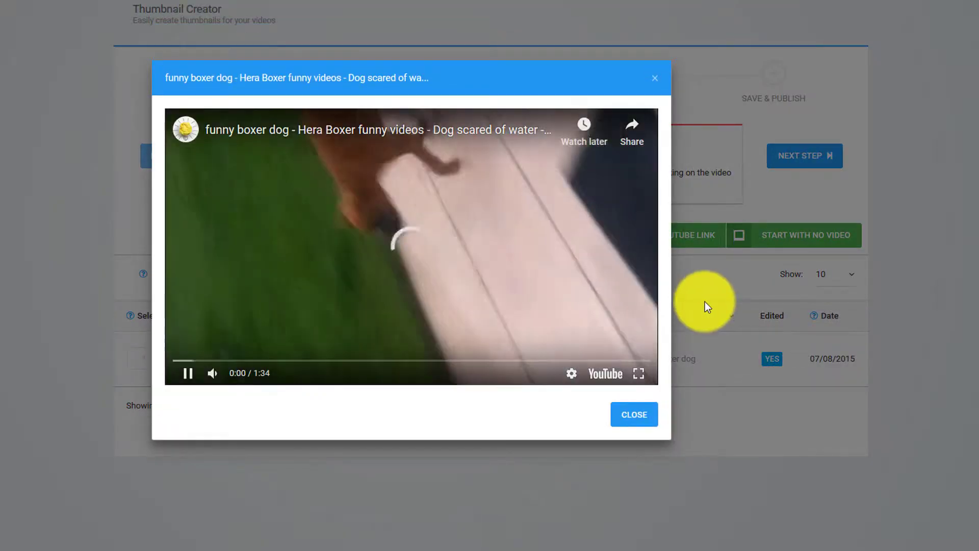
{"action": "left_click", "coordinate": [176, 370]}
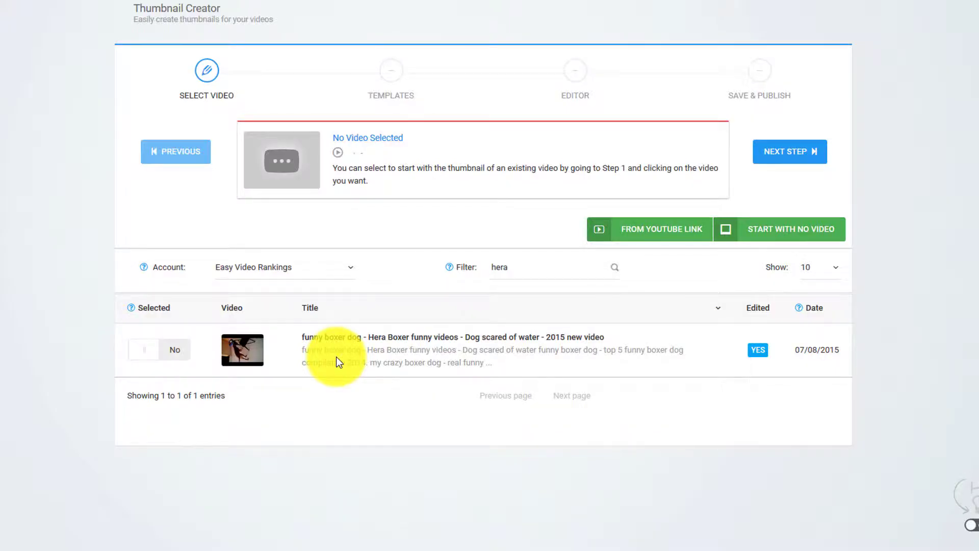
{"action": "left_click", "coordinate": [336, 356]}
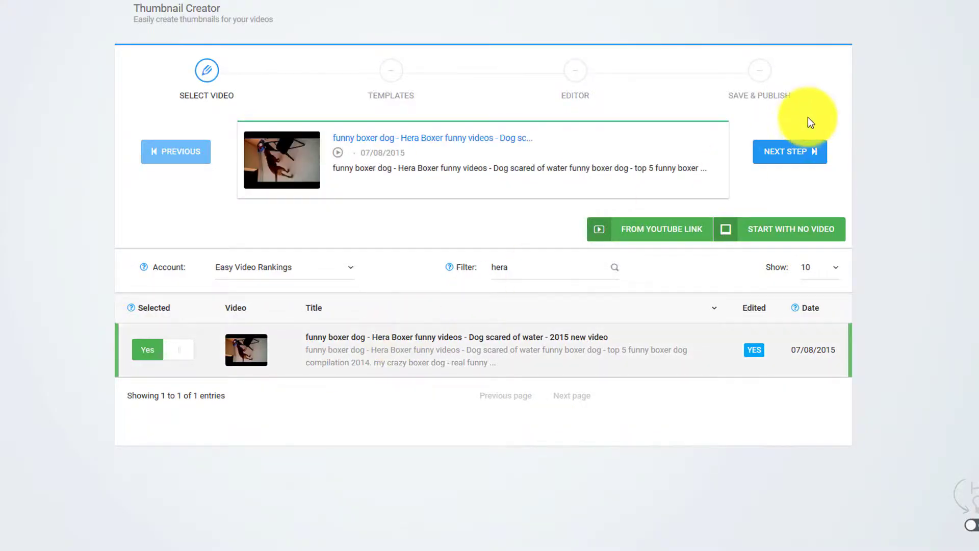
Advance to suggested templates and use the DOG template
{"action": "left_click", "coordinate": [786, 157]}
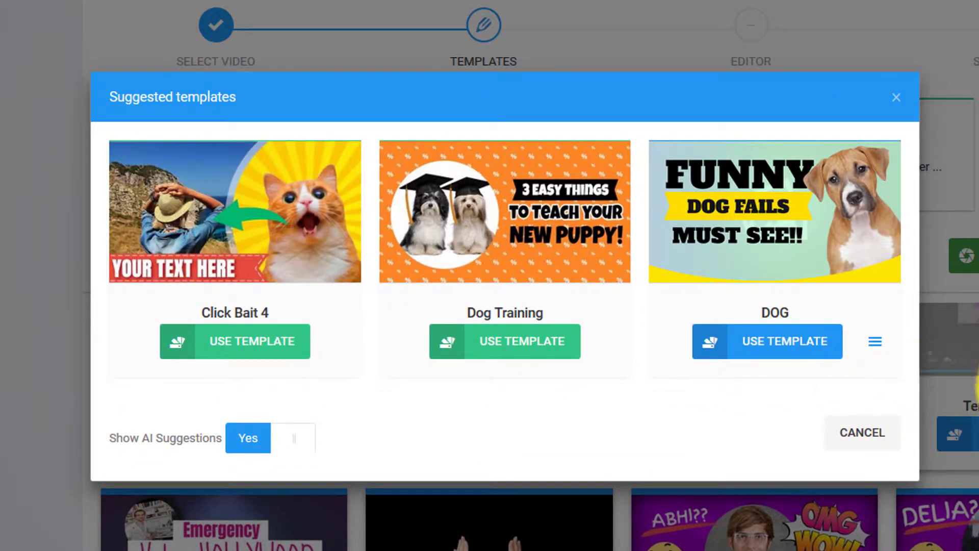
{"action": "mouse_move", "coordinate": [777, 213]}
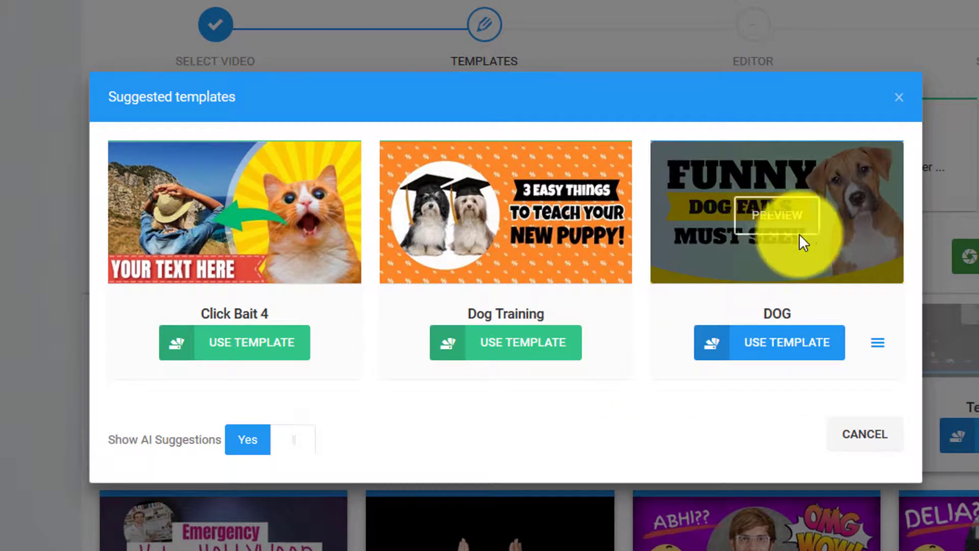
{"action": "left_click", "coordinate": [782, 356]}
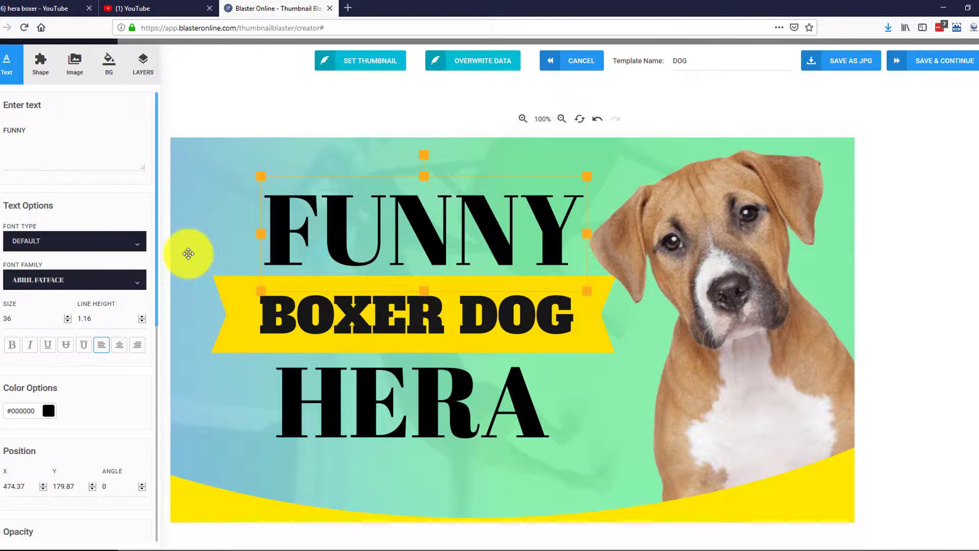
Give the FUNNY and HERA text layers the Finger Paint font
{"action": "left_click", "coordinate": [91, 281]}
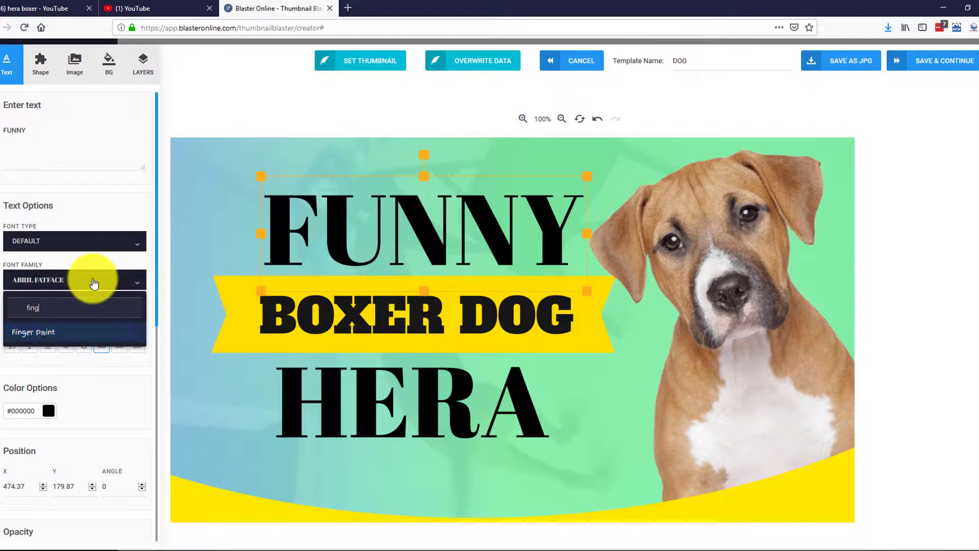
{"action": "left_click", "coordinate": [68, 329]}
{"action": "left_click", "coordinate": [445, 381]}
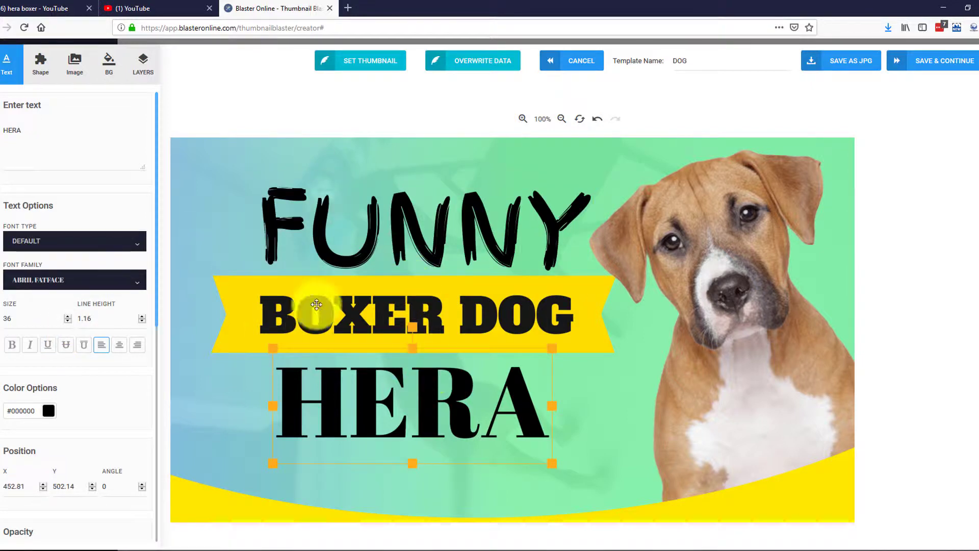
{"action": "left_click", "coordinate": [76, 281]}
{"action": "type", "text": "finger"}
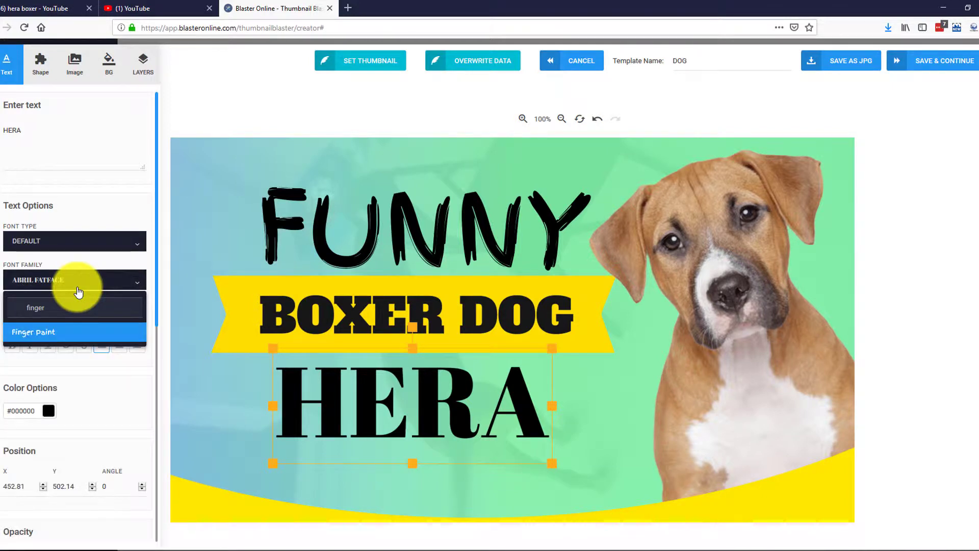
{"action": "left_click", "coordinate": [66, 332]}
Switch the BOXER DOG text to the Bungee Shade font
{"action": "left_click", "coordinate": [274, 314]}
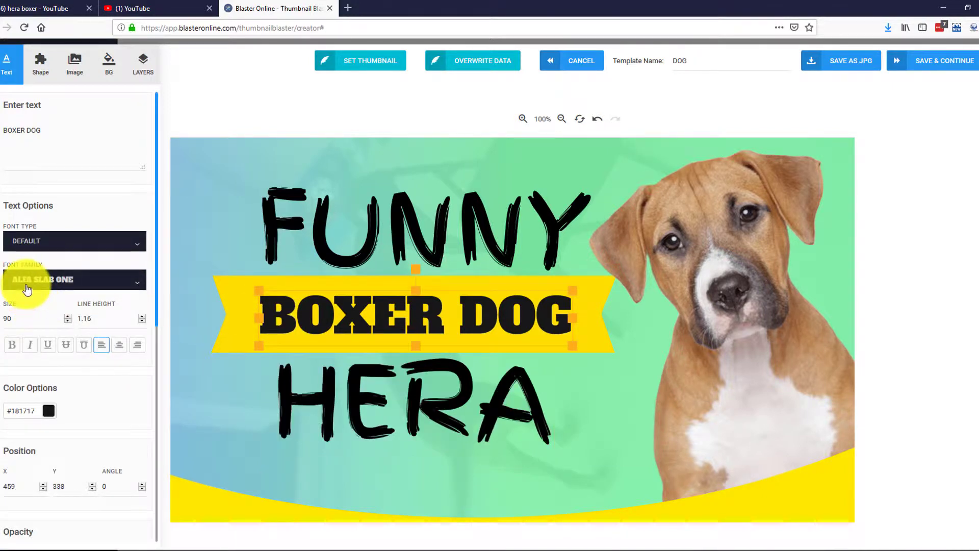
{"action": "left_click", "coordinate": [27, 281]}
{"action": "type", "text": "bung"}
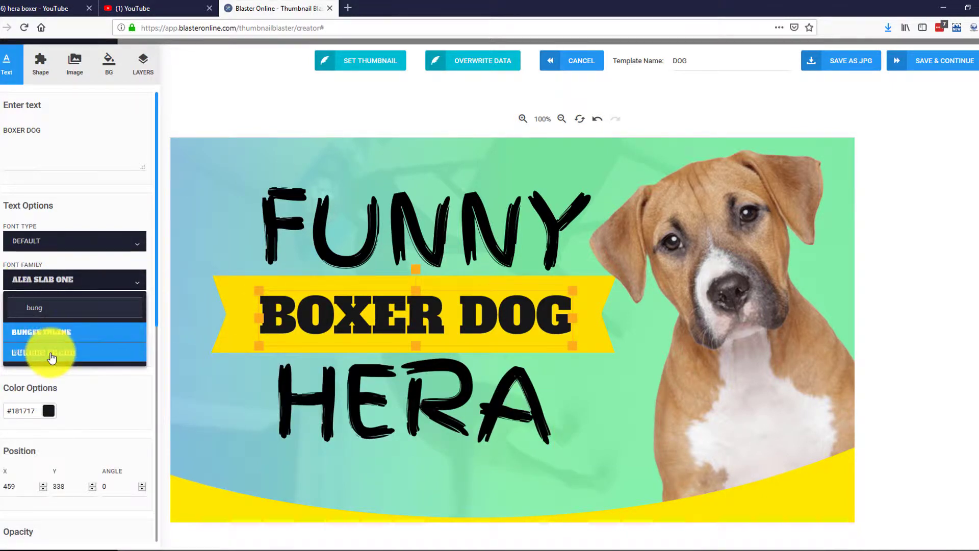
{"action": "left_click", "coordinate": [54, 352]}
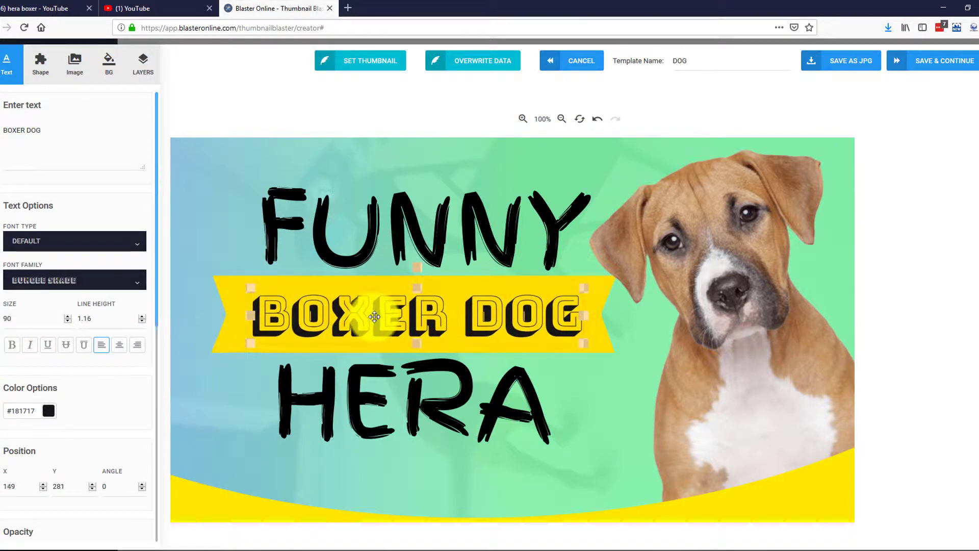
Upload the boxer-xs.png photo into the design
{"action": "left_click", "coordinate": [75, 63]}
{"action": "left_click", "coordinate": [75, 157]}
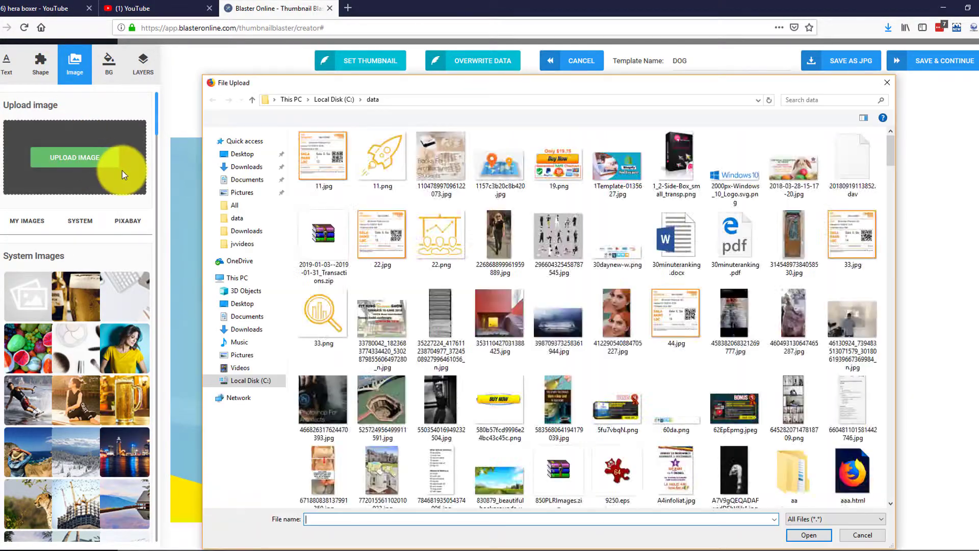
{"action": "left_click", "coordinate": [676, 157]}
{"action": "left_click", "coordinate": [812, 534]}
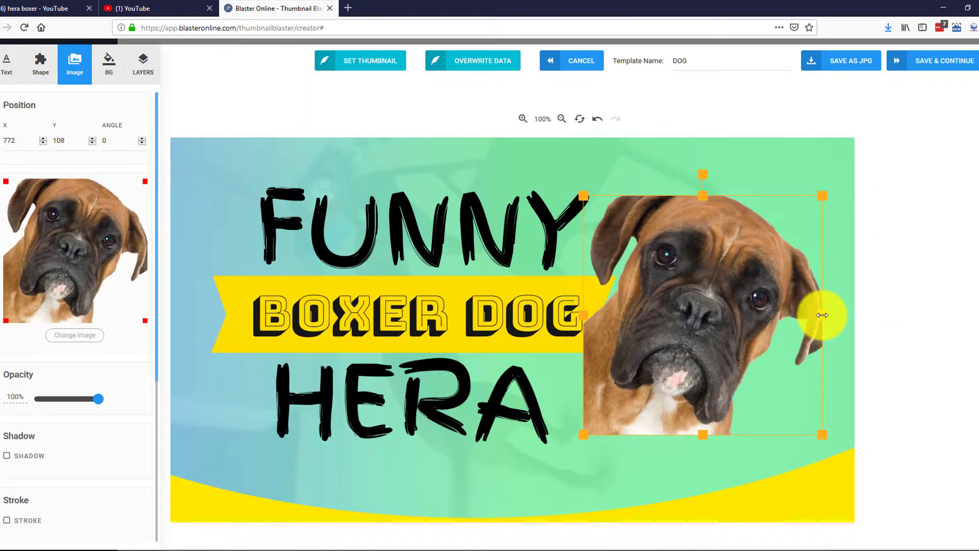
Enlarge the boxer photo and move it to the right edge
{"action": "left_click_drag", "start_coordinate": [781, 317], "coordinate": [516, 411]}
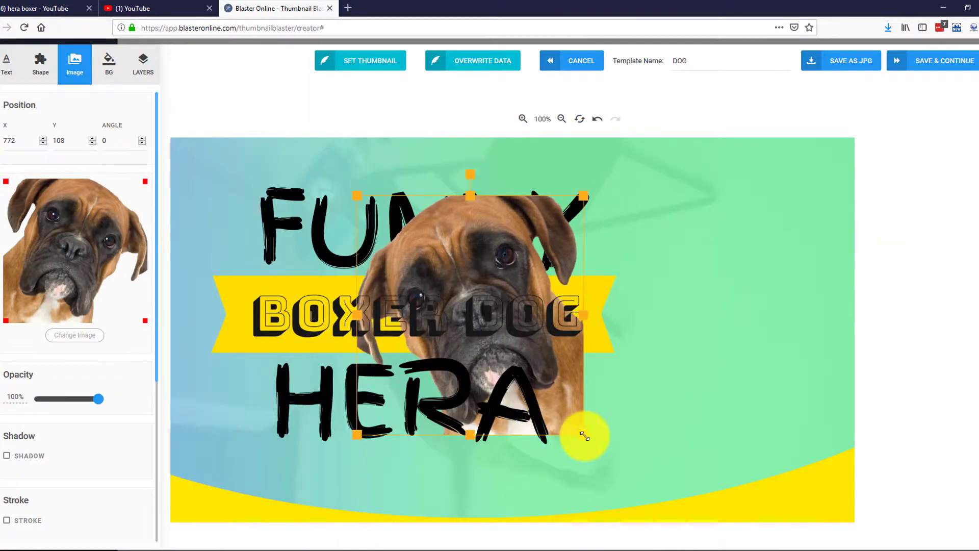
{"action": "left_click_drag", "start_coordinate": [584, 434], "coordinate": [634, 482]}
{"action": "left_click_drag", "start_coordinate": [586, 407], "coordinate": [813, 440]}
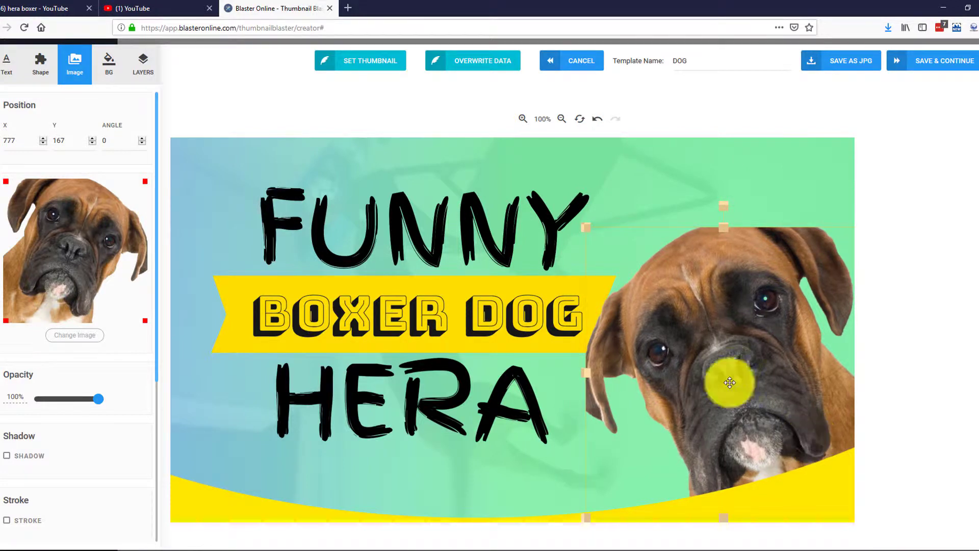
{"action": "scroll", "coordinate": [65, 479], "scroll_direction": "down", "scroll_amount": 2}
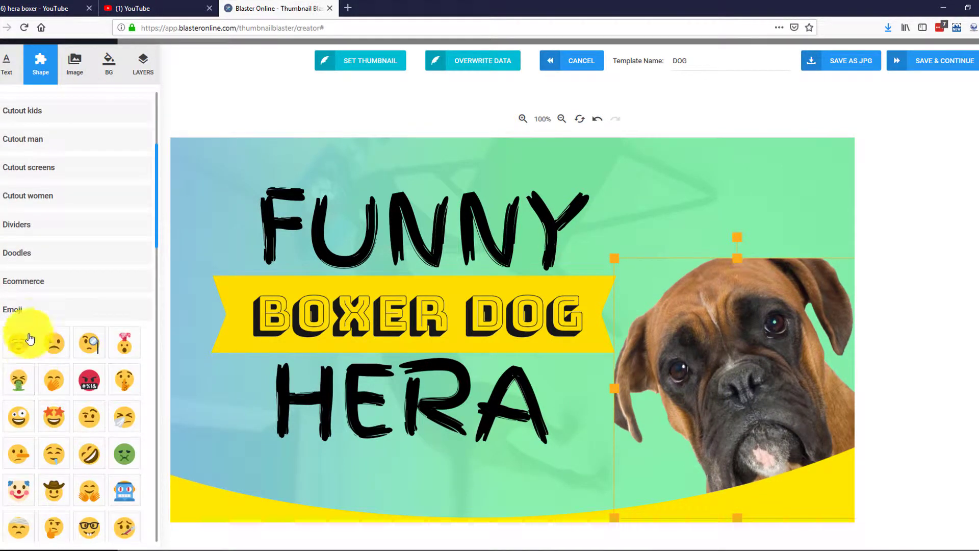
{"action": "scroll", "coordinate": [87, 375], "scroll_direction": "down", "scroll_amount": 2}
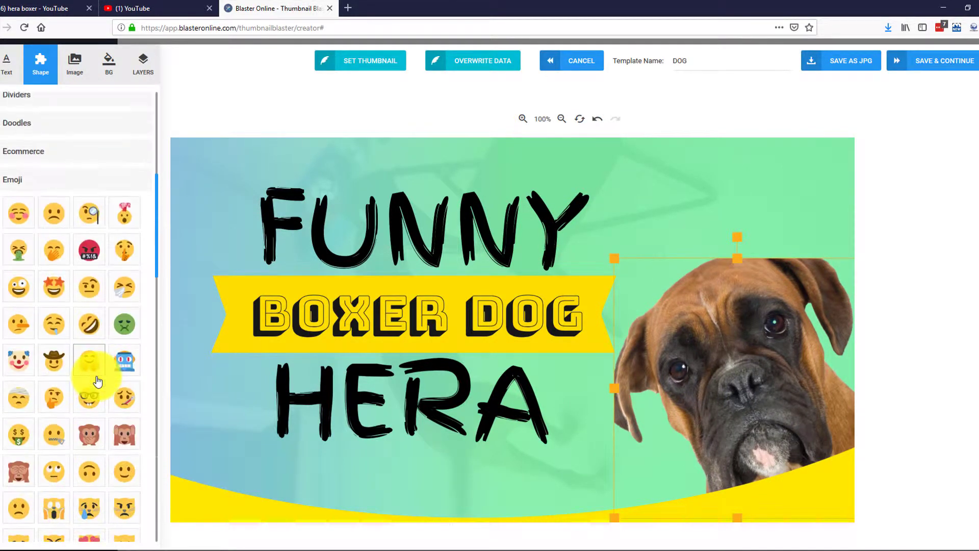
{"action": "scroll", "coordinate": [97, 379], "scroll_direction": "down", "scroll_amount": 3}
{"action": "mouse_move", "coordinate": [89, 364]}
{"action": "left_mouse_down"}
{"action": "mouse_move", "coordinate": [499, 336]}
{"action": "mouse_move", "coordinate": [227, 188]}
{"action": "left_mouse_up"}
Tilt the top-left surprised emoji and save the design with Save & Continue
{"action": "mouse_move", "coordinate": [225, 143]}
{"action": "left_mouse_down"}
{"action": "mouse_move", "coordinate": [208, 147]}
{"action": "mouse_move", "coordinate": [216, 243]}
{"action": "mouse_move", "coordinate": [218, 181]}
{"action": "left_mouse_up"}
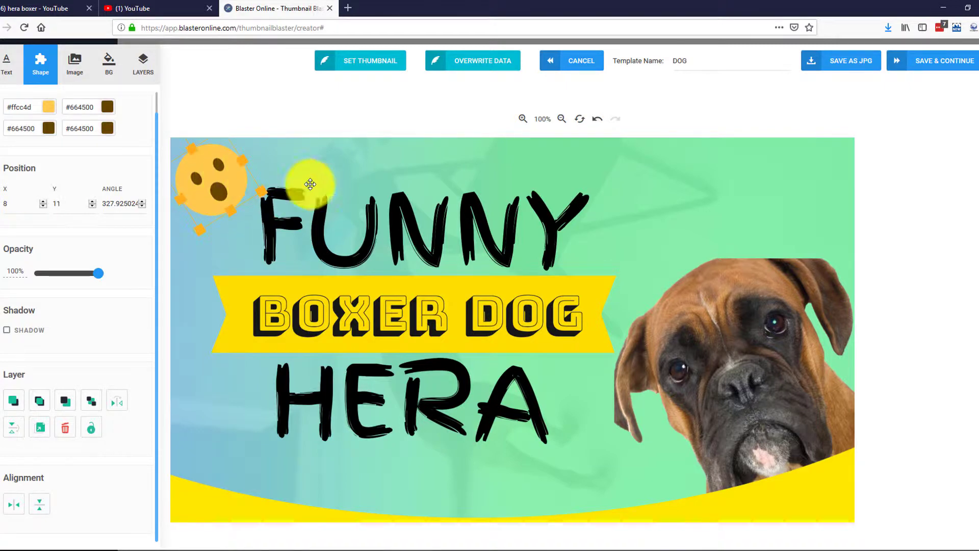
{"action": "left_click", "coordinate": [953, 64]}
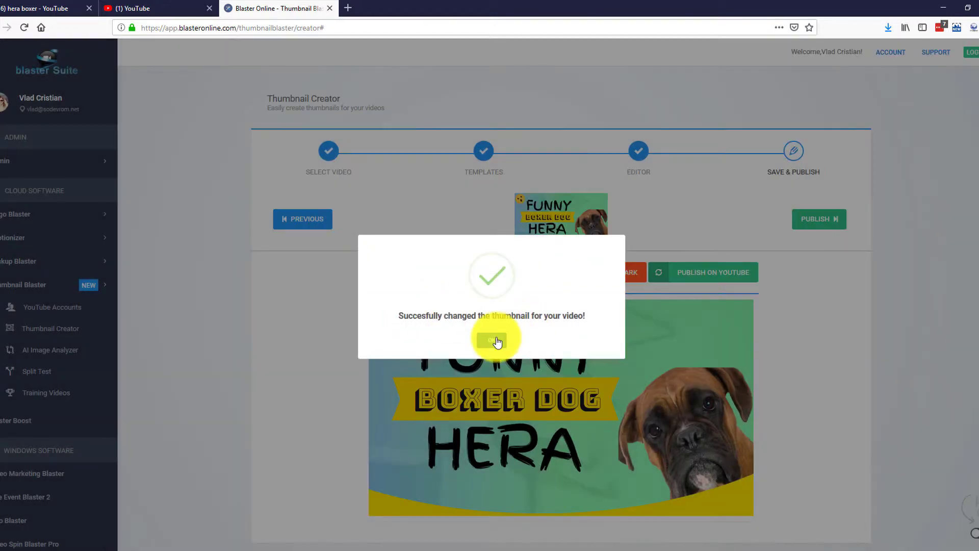
Acknowledge the successful YouTube publish of the HERA thumbnail
{"action": "left_click", "coordinate": [497, 339]}
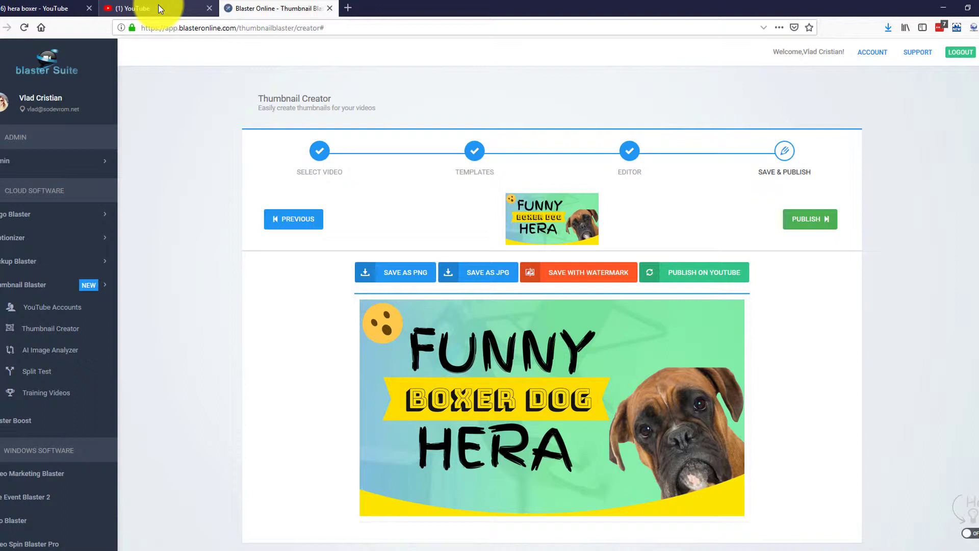
Find the funny boxer dog video on YouTube and check its new thumbnail
{"action": "left_click", "coordinate": [159, 9]}
{"action": "type", "text": "hera boxer"}
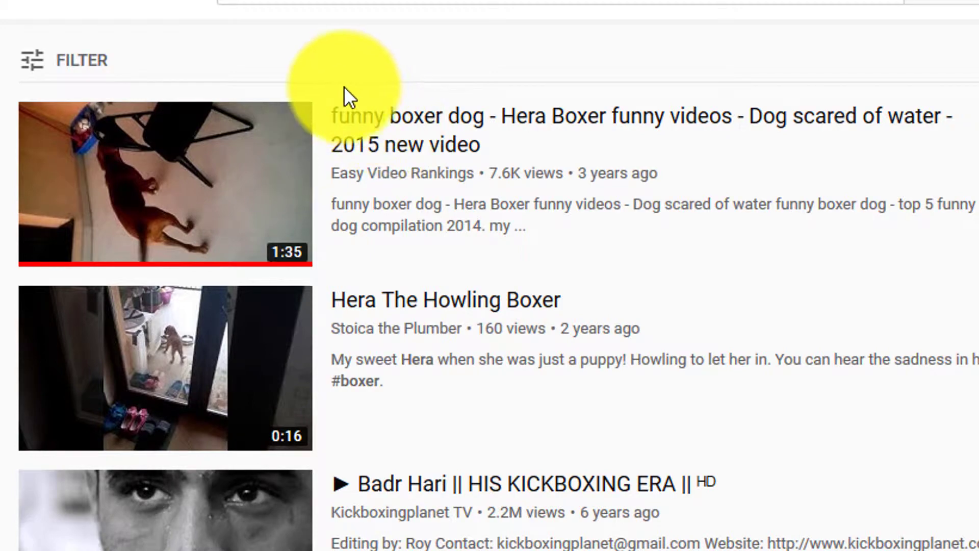
{"action": "left_click_drag", "start_coordinate": [344, 88], "coordinate": [491, 143]}
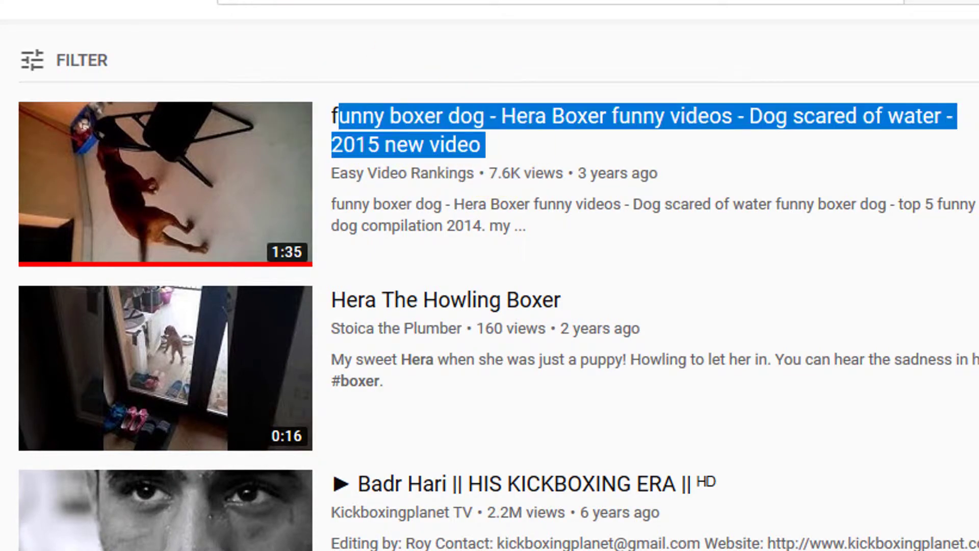
{"action": "left_click", "coordinate": [170, 94]}
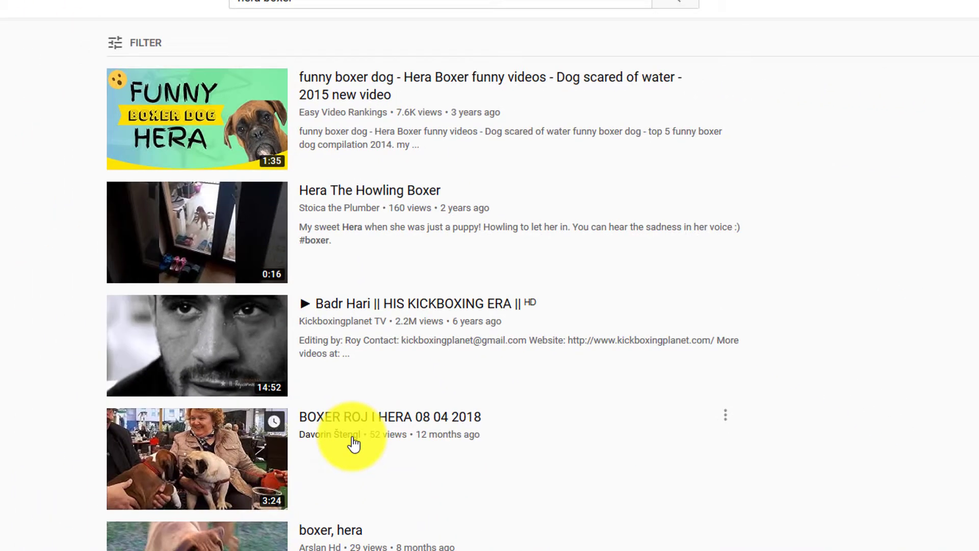
{"action": "scroll", "coordinate": [349, 436], "scroll_direction": "down", "scroll_amount": 2}
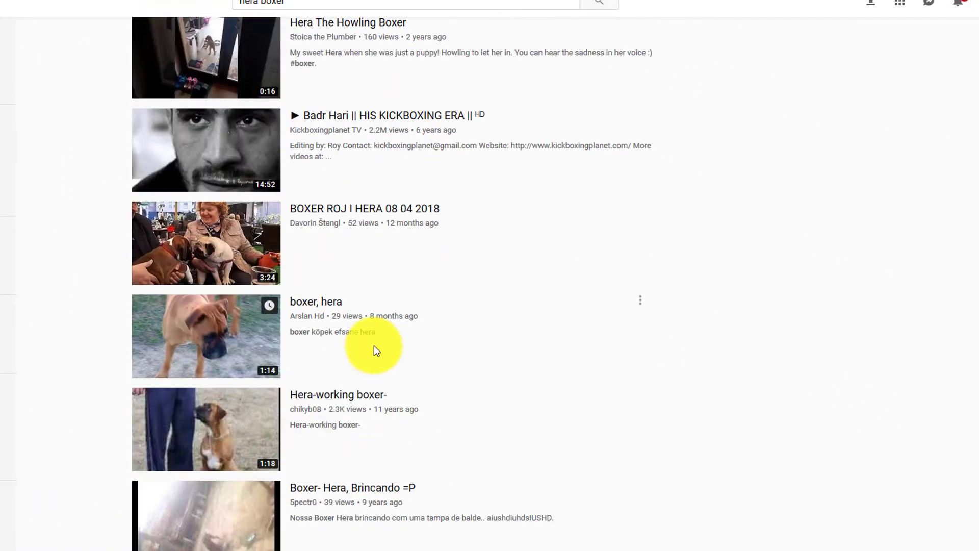
{"action": "scroll", "coordinate": [372, 349], "scroll_direction": "down", "scroll_amount": 1}
{"action": "scroll", "coordinate": [365, 383], "scroll_direction": "up", "scroll_amount": 3}
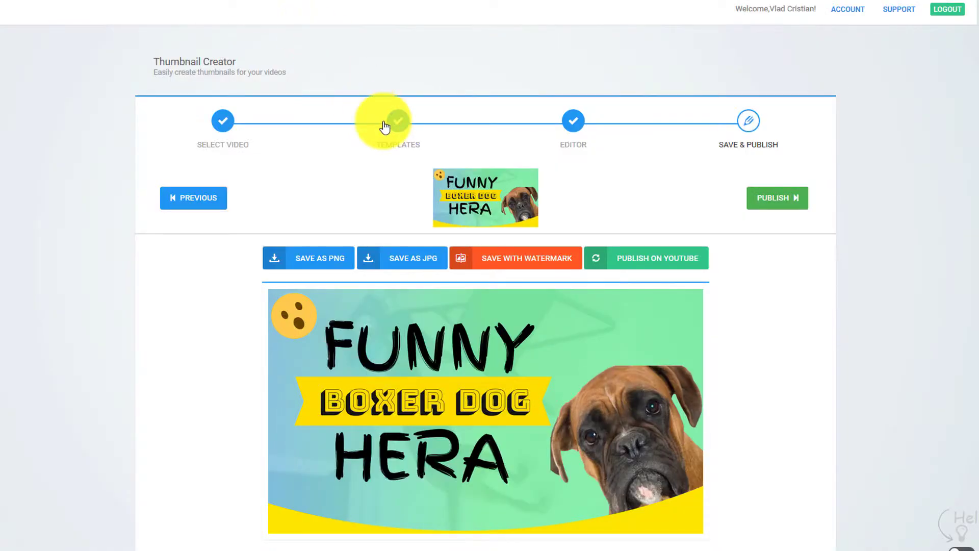
Return to the Templates step for the funny boxer dog video
{"action": "left_click", "coordinate": [391, 130]}
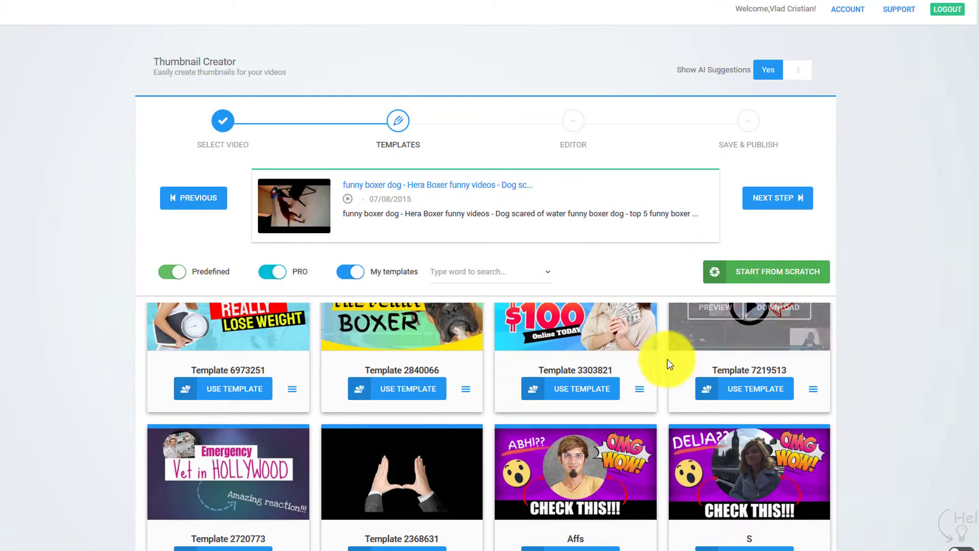
{"action": "scroll", "coordinate": [689, 394], "scroll_direction": "down", "scroll_amount": 5}
{"action": "scroll", "coordinate": [689, 394], "scroll_direction": "down", "scroll_amount": 5}
{"action": "scroll", "coordinate": [689, 395], "scroll_direction": "down", "scroll_amount": 5}
{"action": "scroll", "coordinate": [689, 396], "scroll_direction": "down", "scroll_amount": 5}
{"action": "scroll", "coordinate": [689, 396], "scroll_direction": "down", "scroll_amount": 5}
{"action": "scroll", "coordinate": [797, 277], "scroll_direction": "down", "scroll_amount": 3}
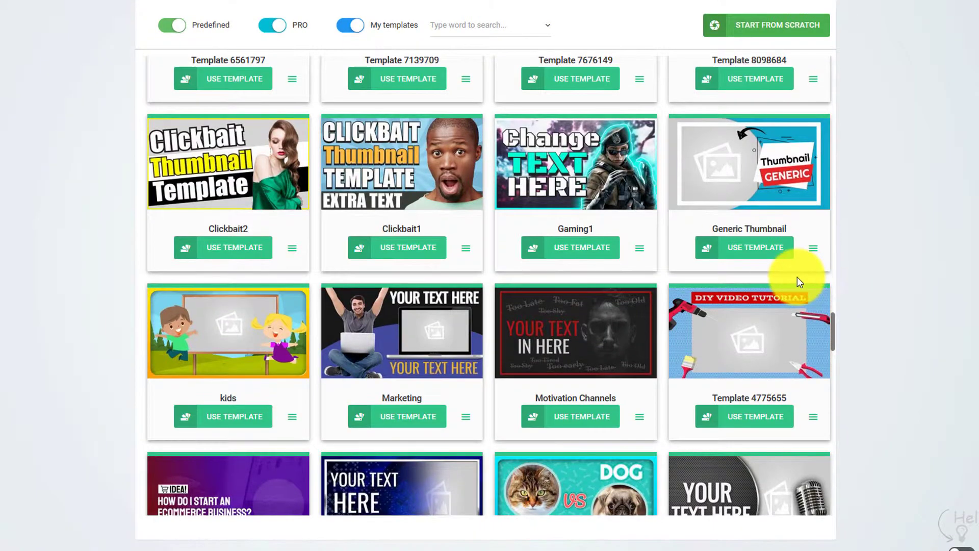
{"action": "scroll", "coordinate": [796, 277], "scroll_direction": "up", "scroll_amount": 2}
{"action": "scroll", "coordinate": [791, 295], "scroll_direction": "up", "scroll_amount": 2}
{"action": "scroll", "coordinate": [791, 296], "scroll_direction": "up", "scroll_amount": 2}
{"action": "scroll", "coordinate": [791, 296], "scroll_direction": "up", "scroll_amount": 2}
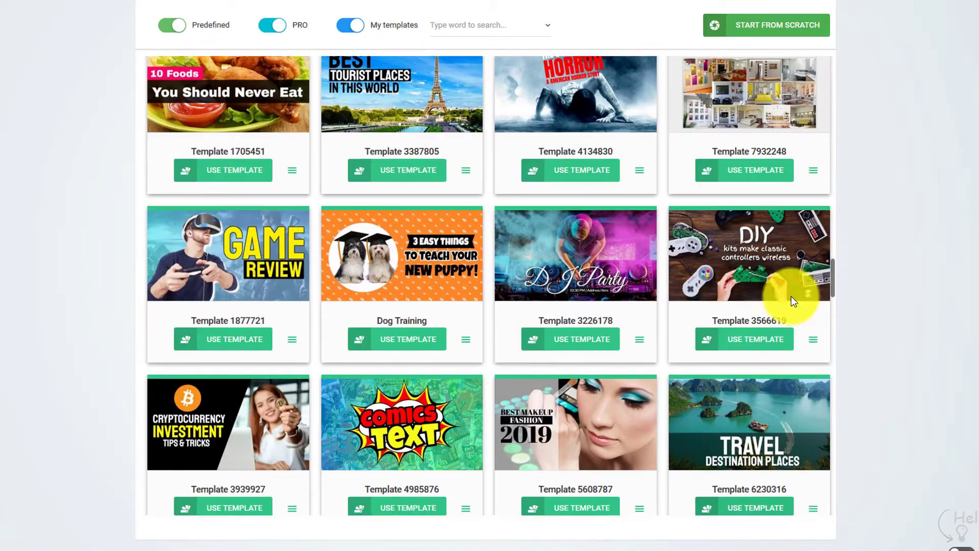
{"action": "scroll", "coordinate": [791, 297], "scroll_direction": "up", "scroll_amount": 2}
{"action": "scroll", "coordinate": [791, 296], "scroll_direction": "up", "scroll_amount": 3}
{"action": "scroll", "coordinate": [791, 296], "scroll_direction": "up", "scroll_amount": 2}
{"action": "scroll", "coordinate": [791, 296], "scroll_direction": "up", "scroll_amount": 3}
{"action": "scroll", "coordinate": [792, 296], "scroll_direction": "up", "scroll_amount": 3}
{"action": "scroll", "coordinate": [793, 303], "scroll_direction": "up", "scroll_amount": 4}
{"action": "scroll", "coordinate": [793, 302], "scroll_direction": "up", "scroll_amount": 4}
{"action": "scroll", "coordinate": [791, 296], "scroll_direction": "up", "scroll_amount": 2}
{"action": "scroll", "coordinate": [791, 296], "scroll_direction": "up", "scroll_amount": 4}
{"action": "scroll", "coordinate": [85, 253], "scroll_direction": "up", "scroll_amount": 3}
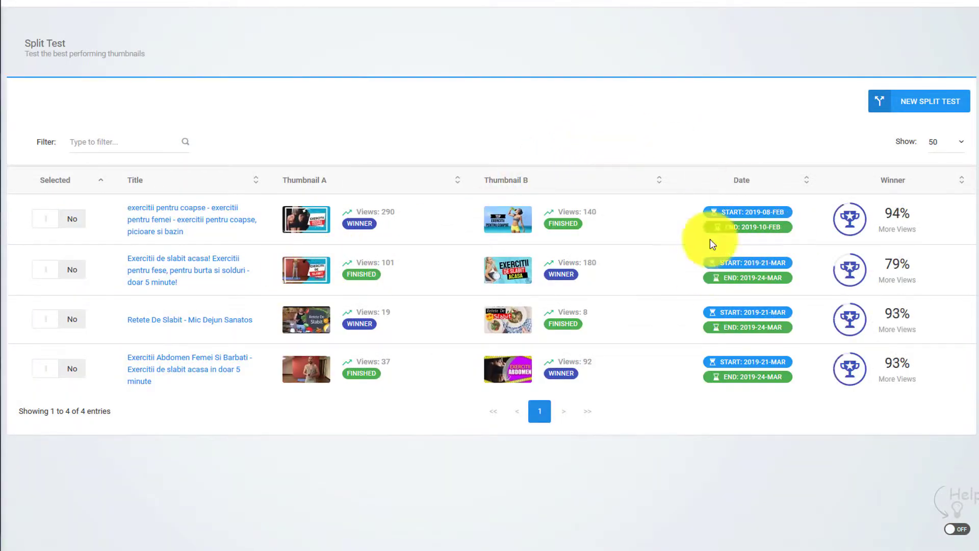
Start a split test for the boxer dog video on Easy Video Rankings, then change thumbnail B
{"action": "left_click", "coordinate": [918, 102]}
{"action": "left_click", "coordinate": [572, 99]}
{"action": "left_click", "coordinate": [478, 215]}
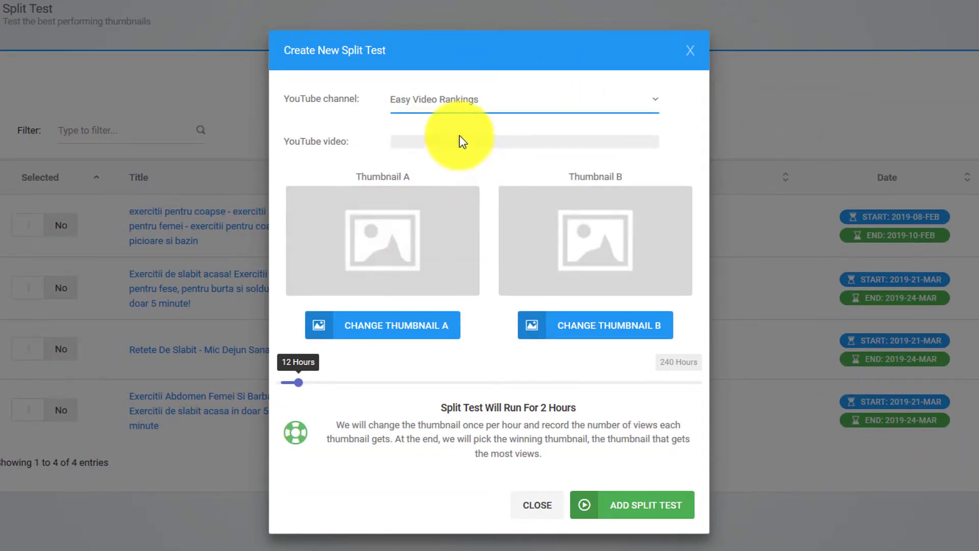
{"action": "left_click", "coordinate": [498, 152]}
{"action": "type", "text": "M-oZc3VRnMs"}
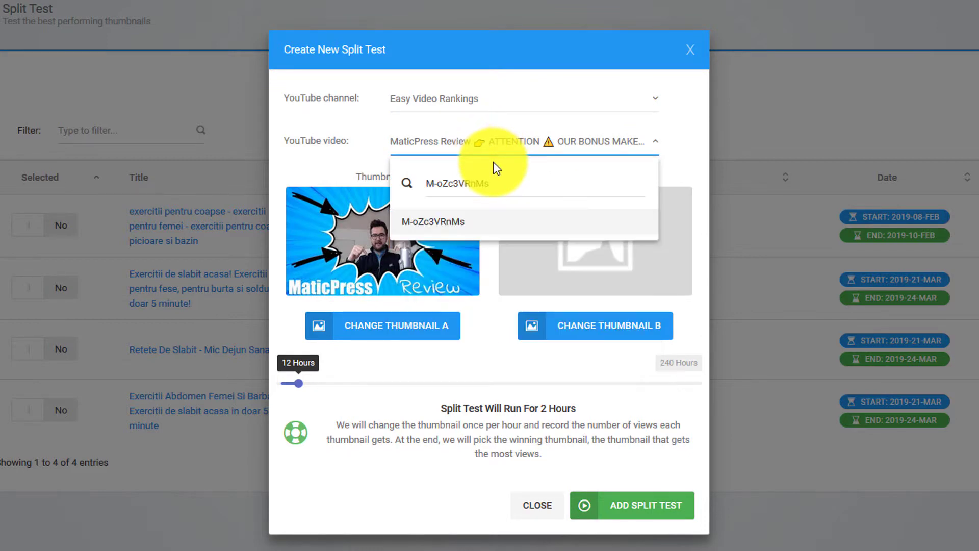
{"action": "key", "text": "Return"}
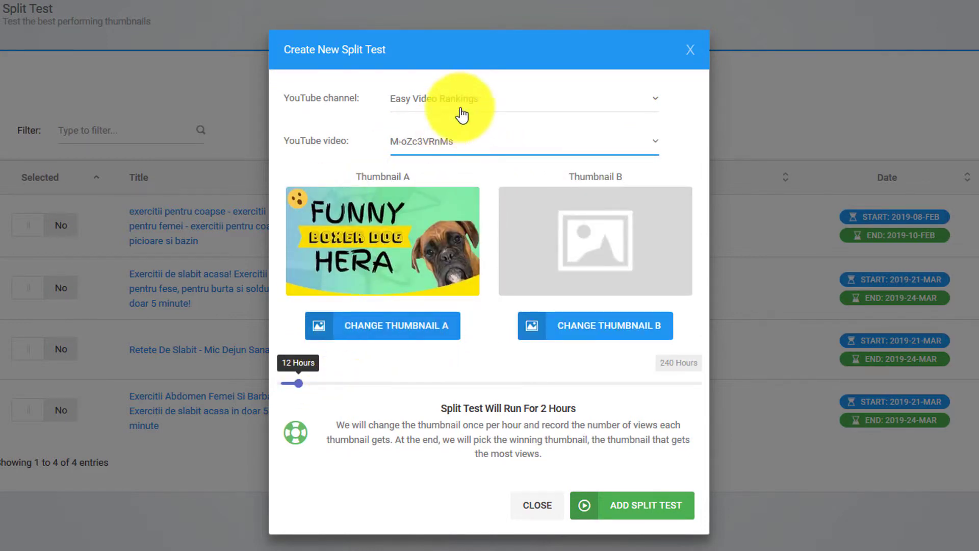
{"action": "left_click", "coordinate": [408, 334]}
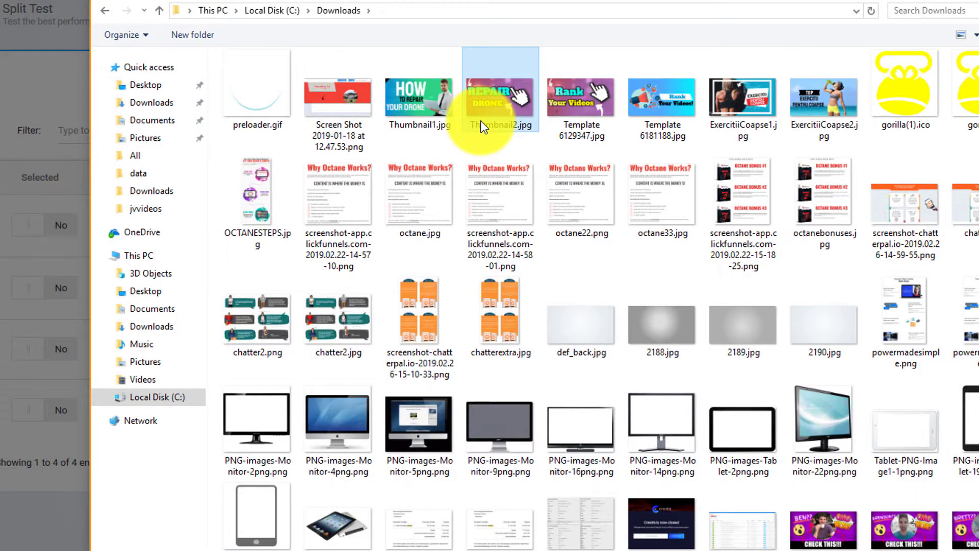
{"action": "scroll", "coordinate": [482, 126], "scroll_direction": "down", "scroll_amount": 3}
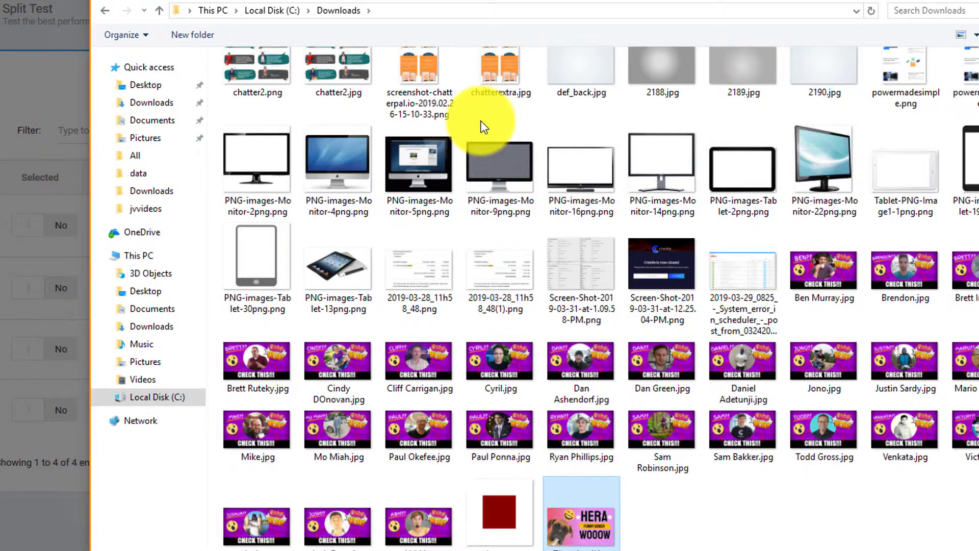
Load the HERA image as thumbnail B, set a 60-hour duration, and add the test
{"action": "double_click", "coordinate": [576, 523]}
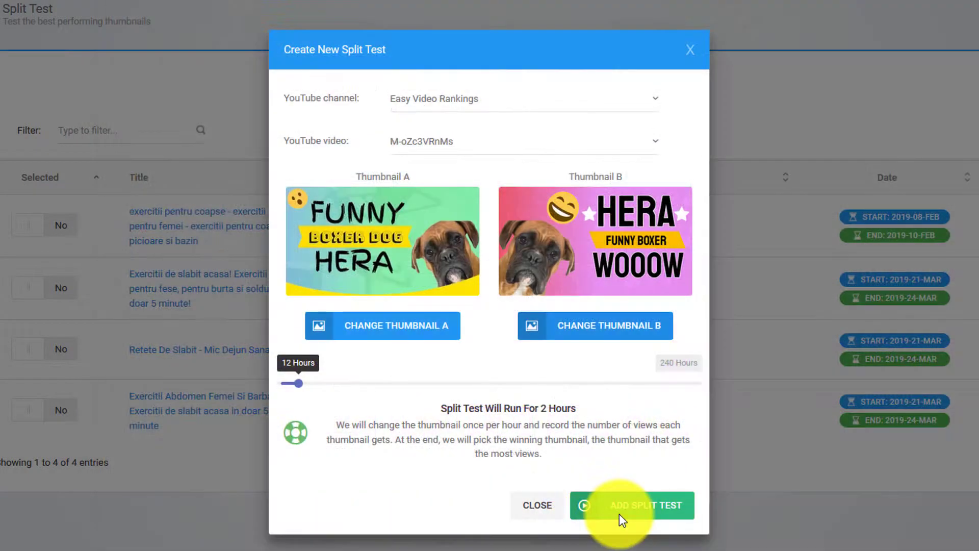
{"action": "left_click_drag", "start_coordinate": [298, 383], "coordinate": [383, 384]}
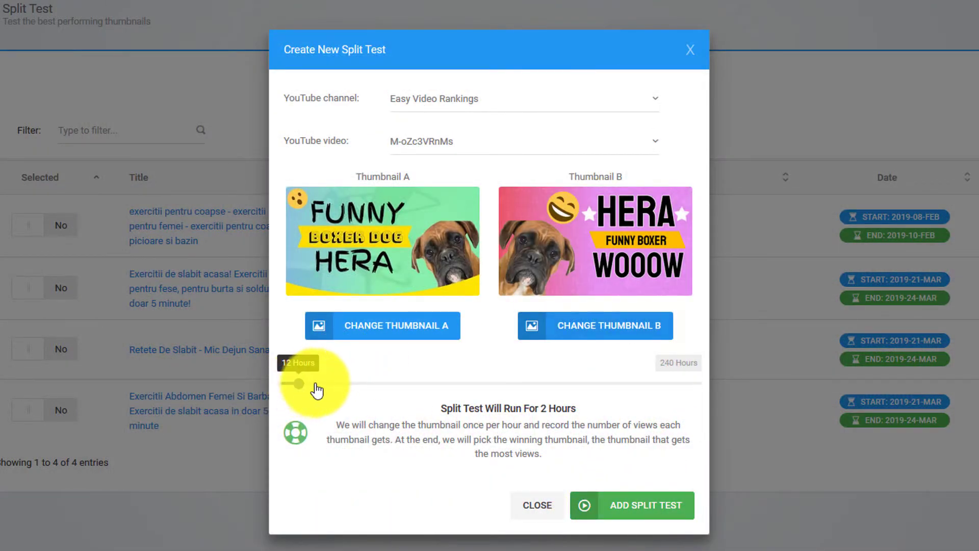
{"action": "left_click", "coordinate": [601, 511]}
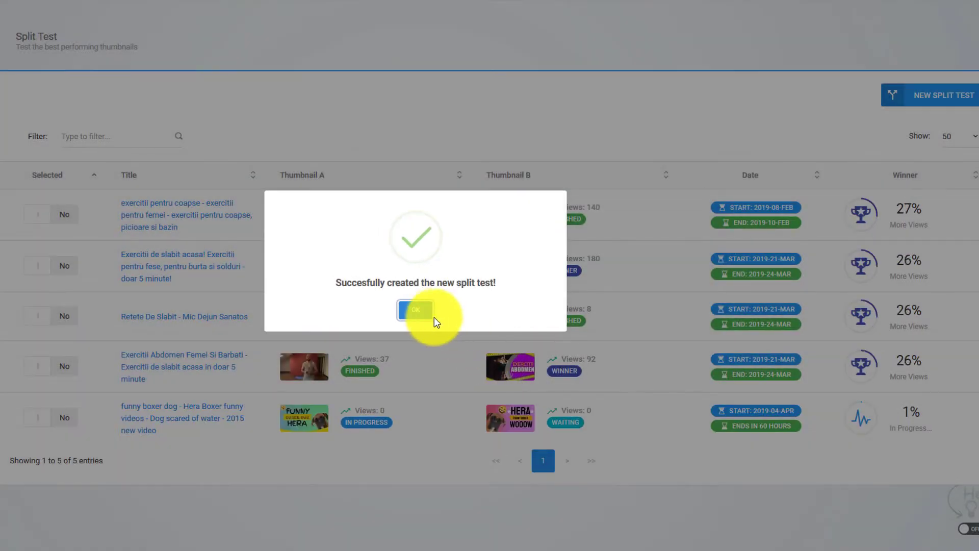
Dismiss the split test success notice and toggle the new boxer dog test's selection on and off
{"action": "left_click", "coordinate": [433, 315]}
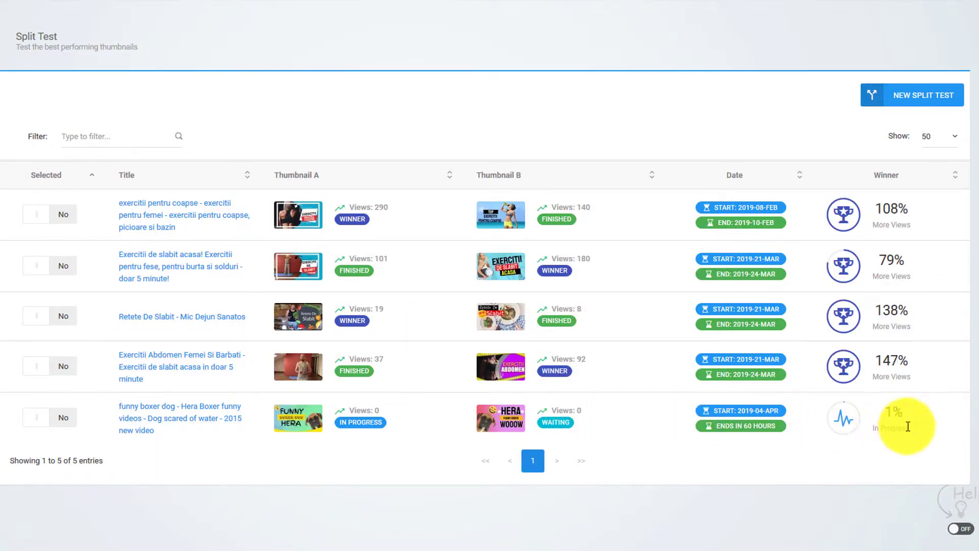
{"action": "left_click_drag", "start_coordinate": [909, 429], "coordinate": [868, 415]}
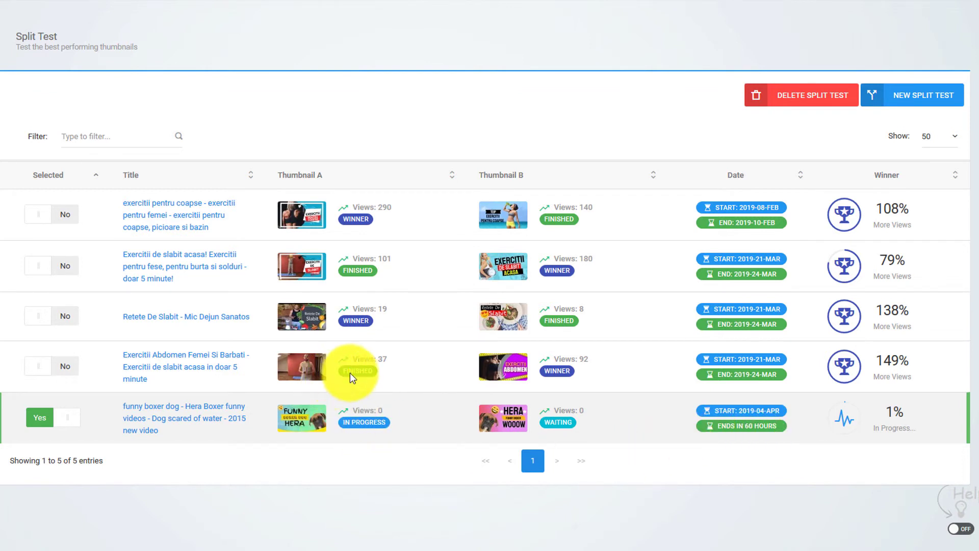
{"action": "left_click", "coordinate": [454, 414]}
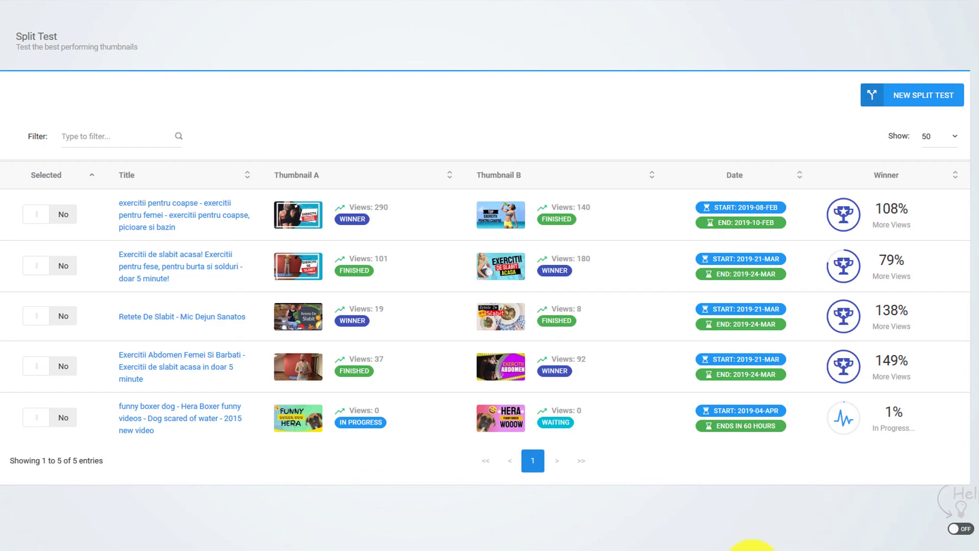